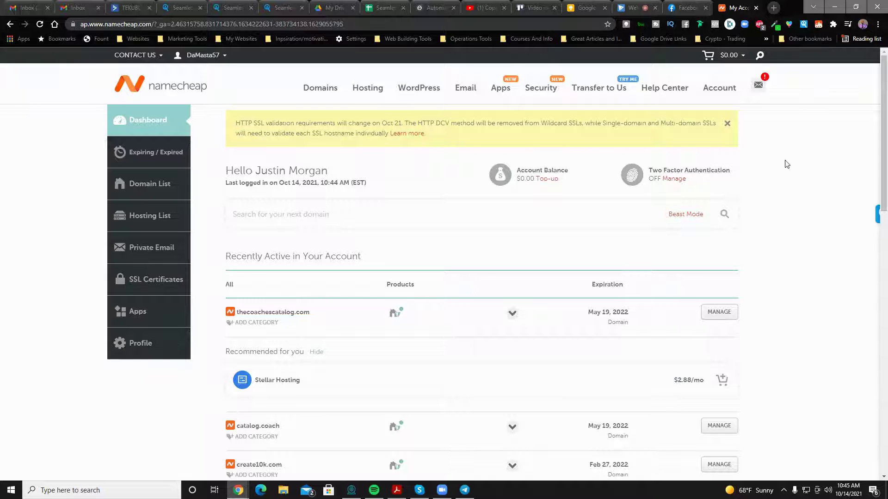
- Find create10k.com in the dashboard's Recently Active list and open its management page
scroll(793, 178, down, 3)
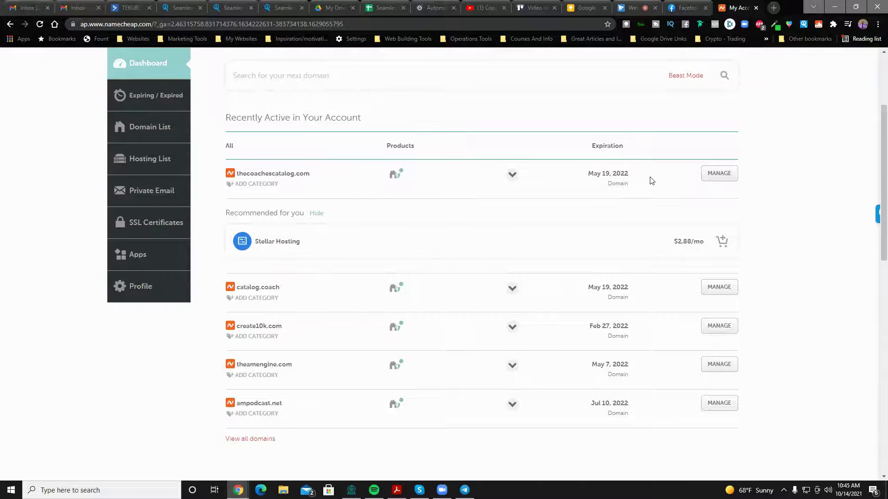
scroll(650, 180, up, 1)
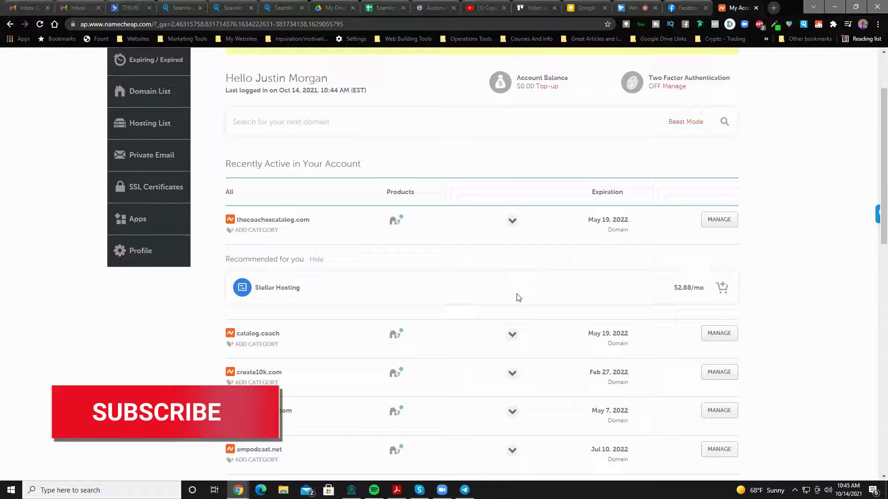
scroll(518, 297, down, 2)
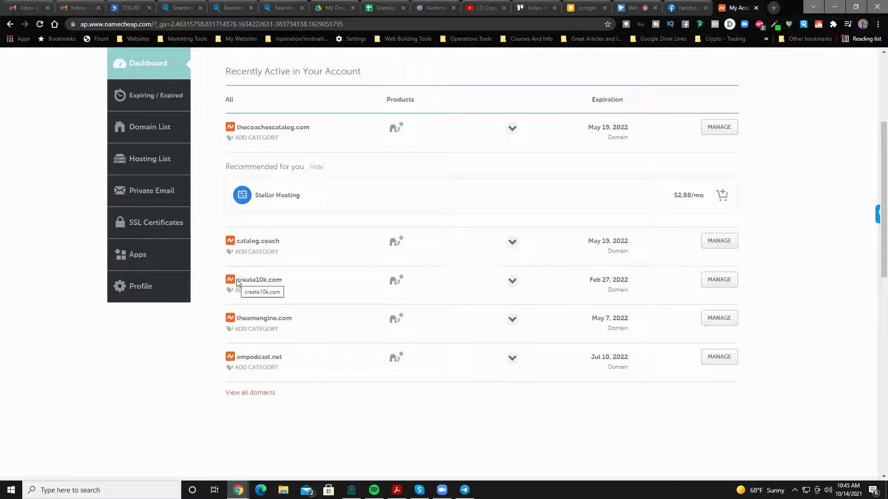
drag(237, 280, 282, 279)
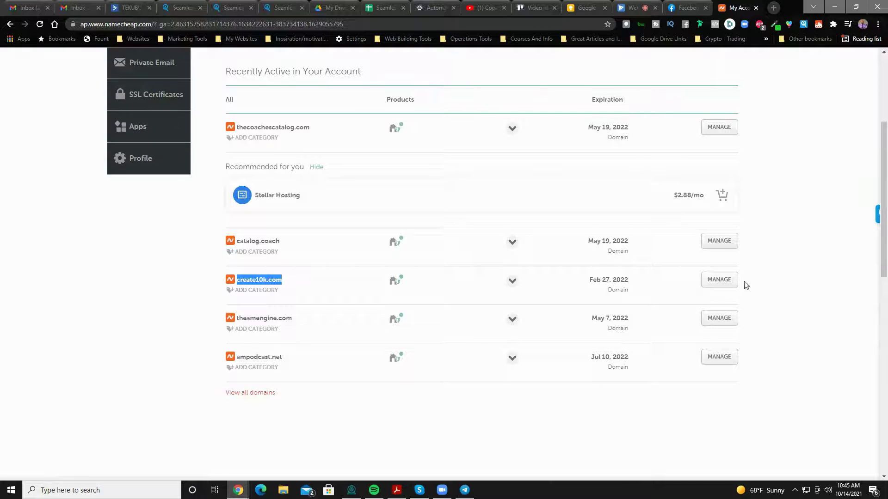
click(721, 280)
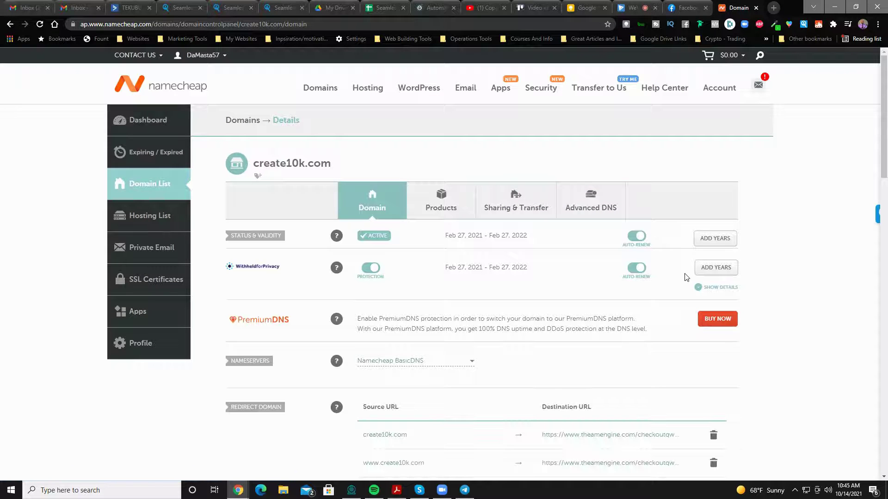
scroll(686, 277, down, 1)
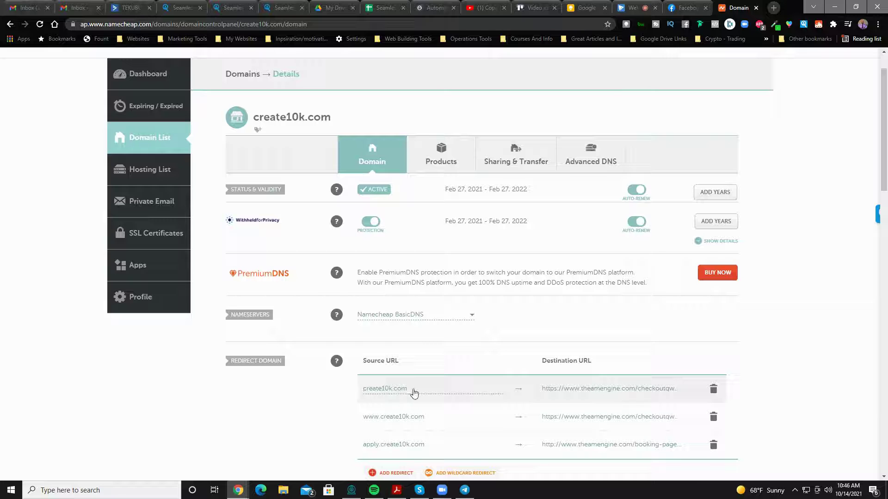
scroll(729, 360, down, 1)
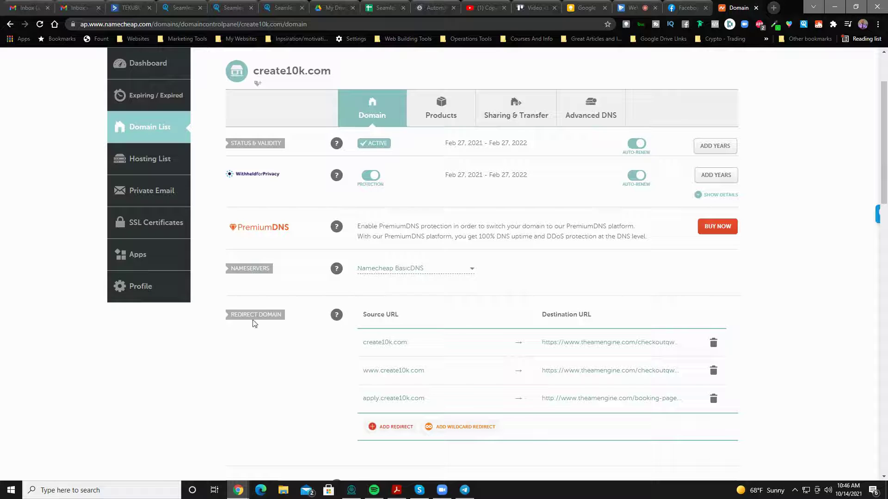
drag(233, 316, 326, 318)
- Delete the create10k.com root redirect and confirm Yes in the Delete Record popup
click(589, 342)
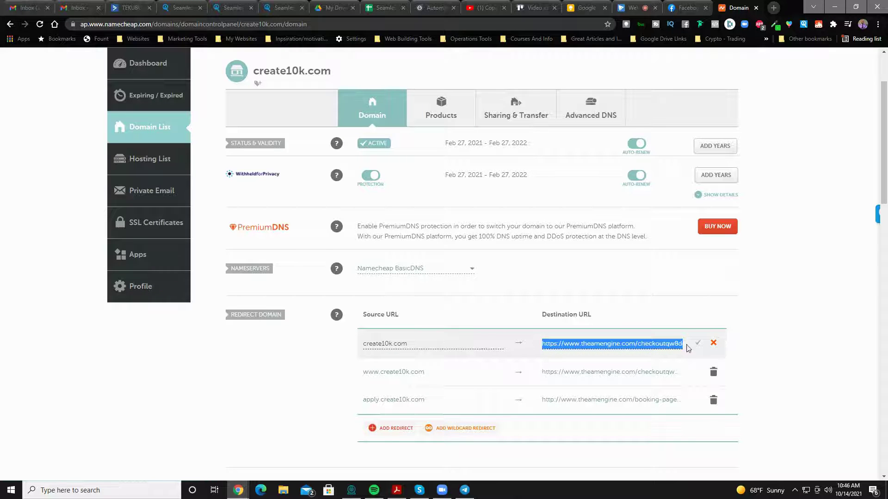
click(714, 344)
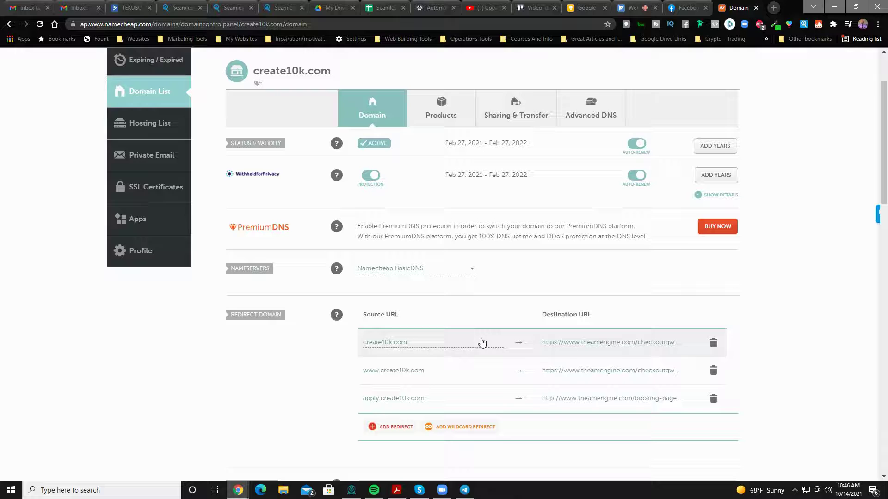
click(712, 346)
click(671, 384)
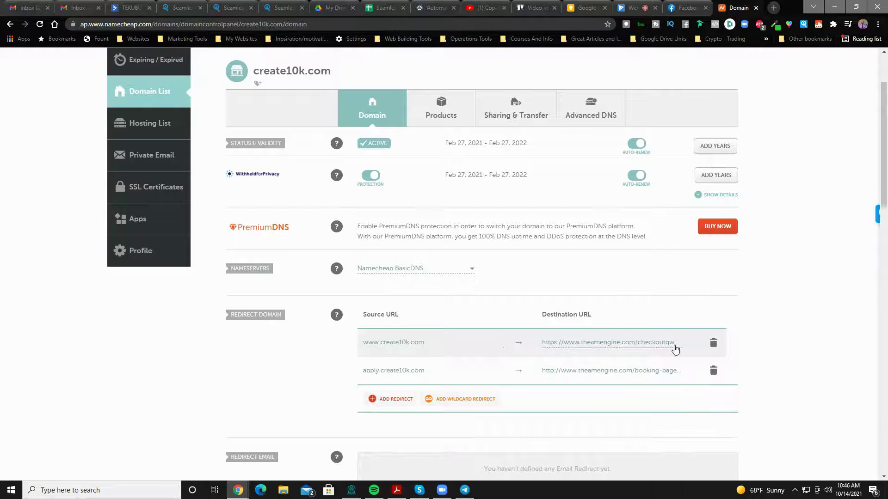
- Add a create10k.com redirect pointing to the pasted theamengine.com checkout URL and save it
click(388, 401)
click(601, 398)
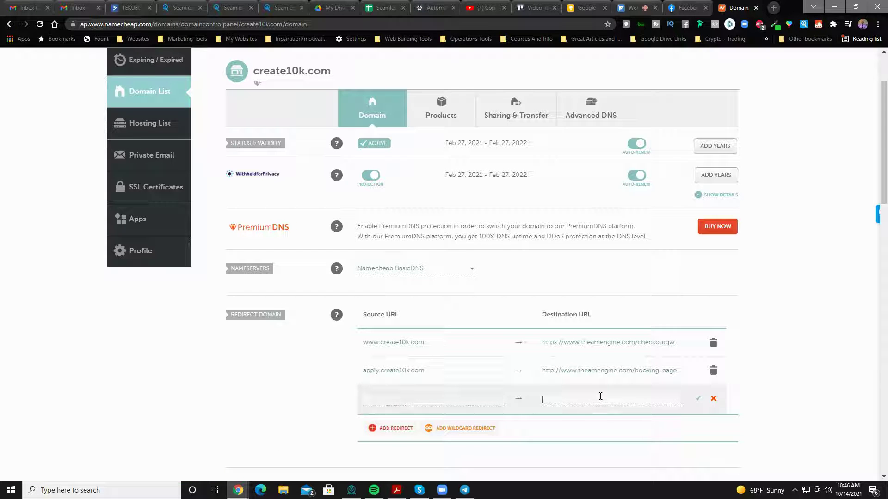
click(582, 399)
text(https://www.theamengine.com/checkoutqw8dd4dr)
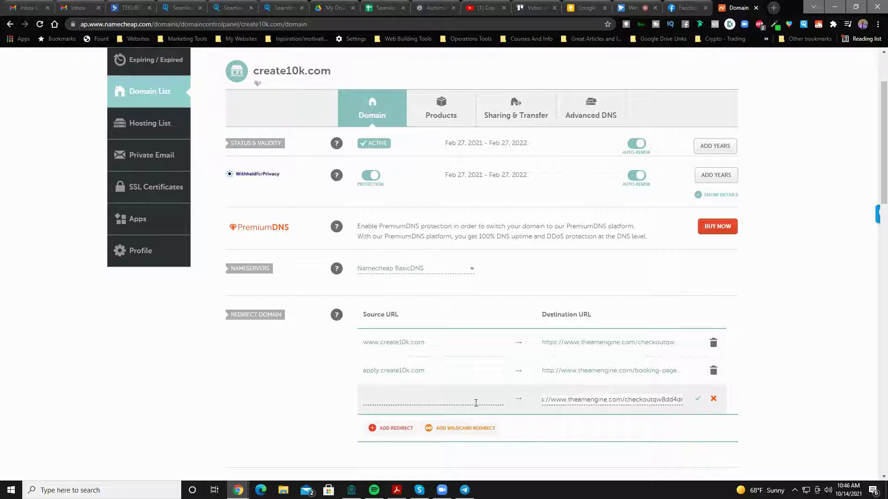
click(474, 400)
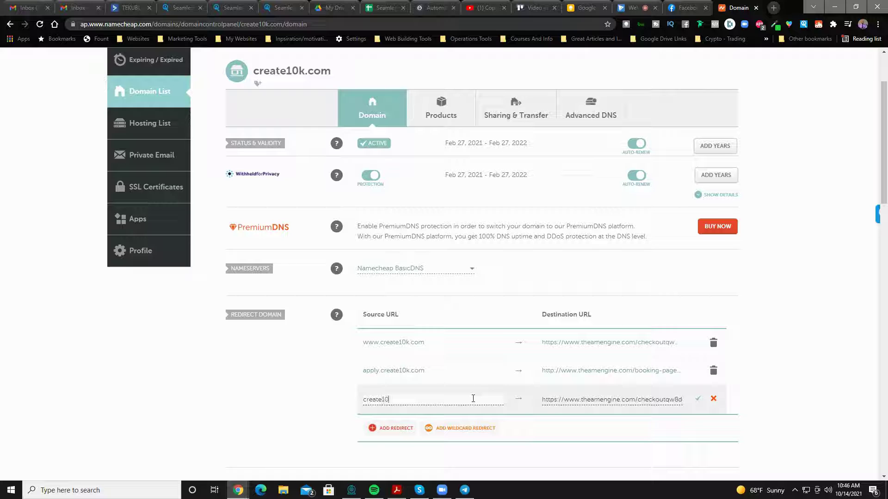
text(10k.com)
double_click(376, 402)
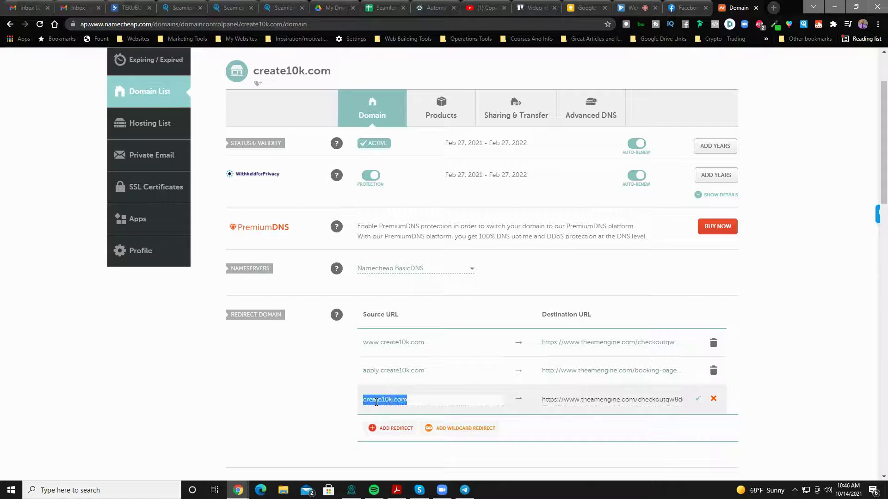
triple_click(586, 398)
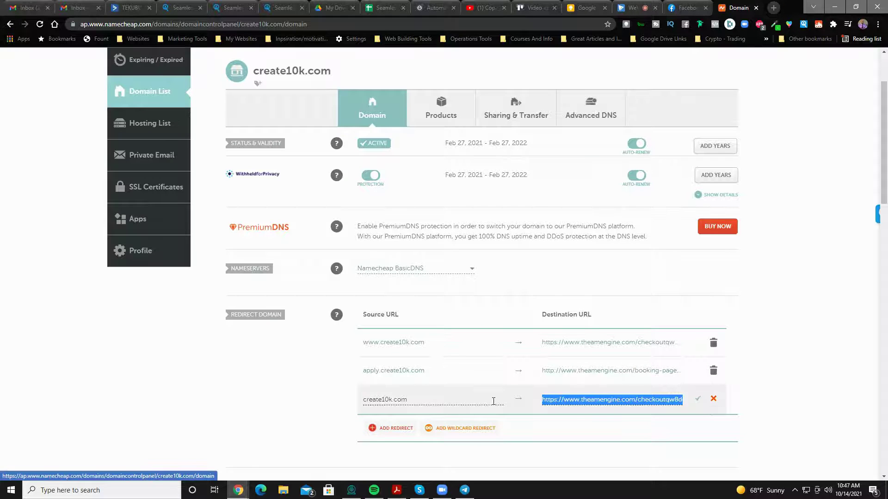
click(698, 399)
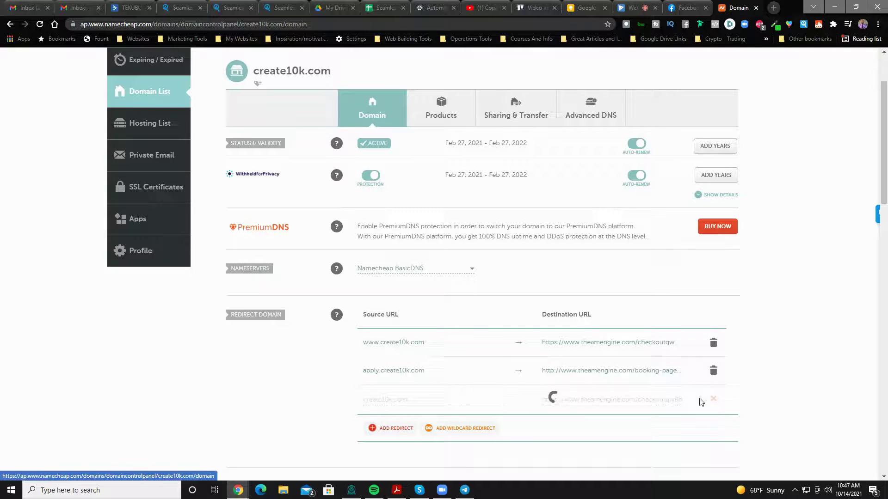
double_click(369, 372)
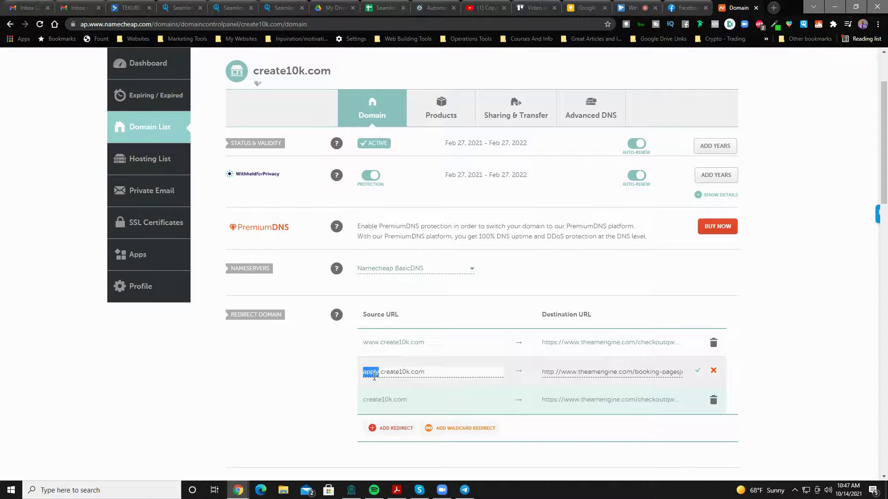
click(364, 373)
drag(364, 374, 408, 372)
click(382, 373)
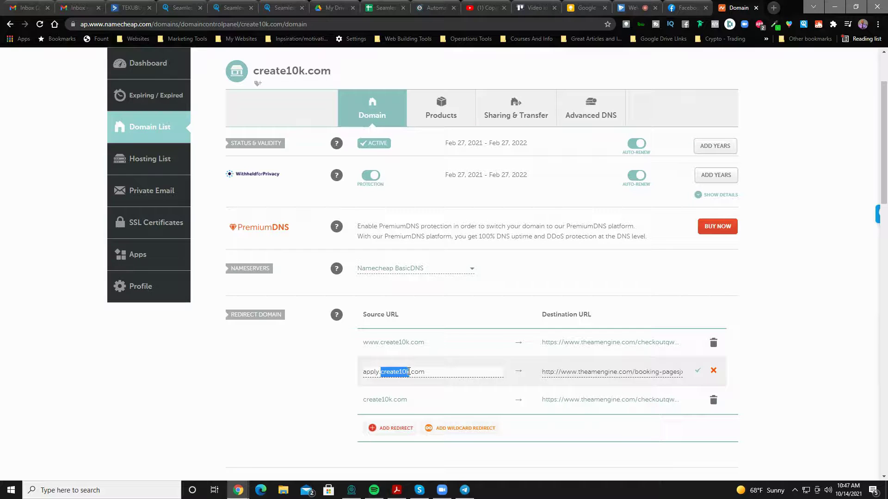
double_click(370, 373)
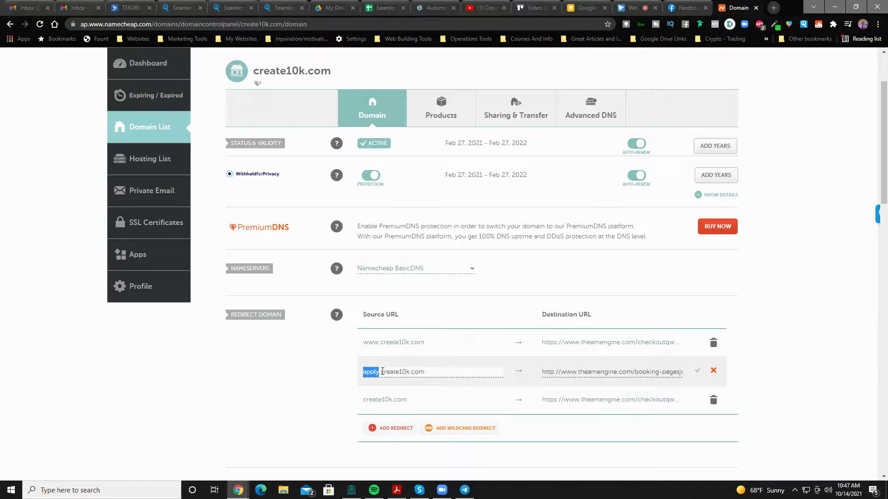
click(374, 373)
drag(364, 373, 433, 383)
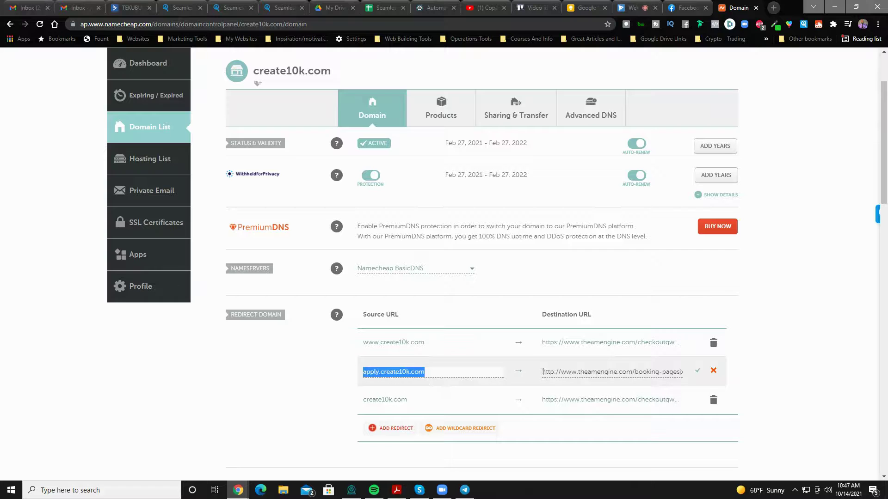
drag(543, 373, 687, 377)
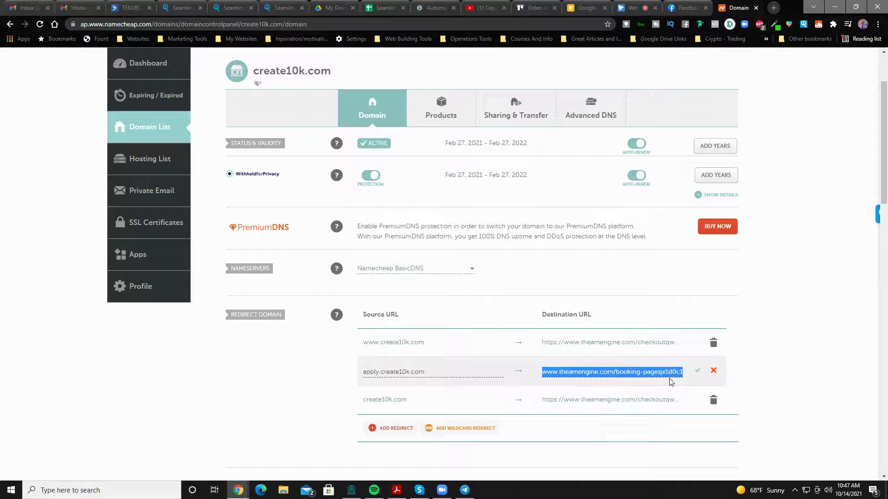
click(755, 361)
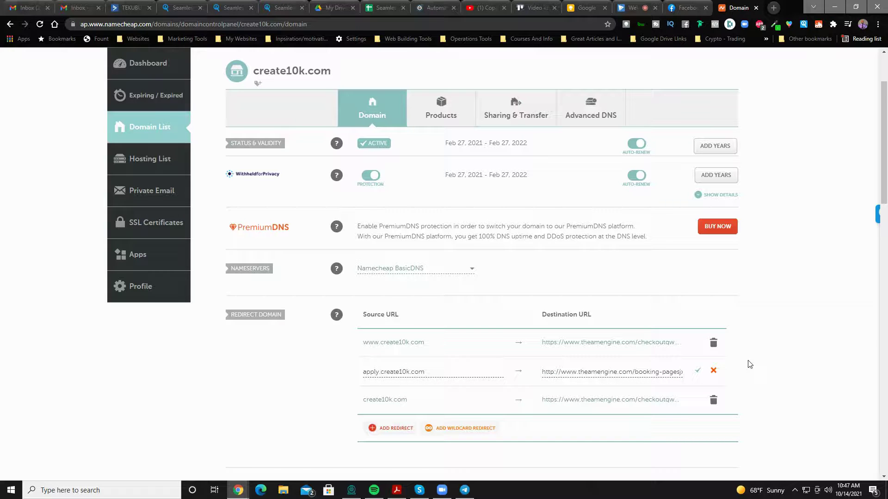
click(713, 371)
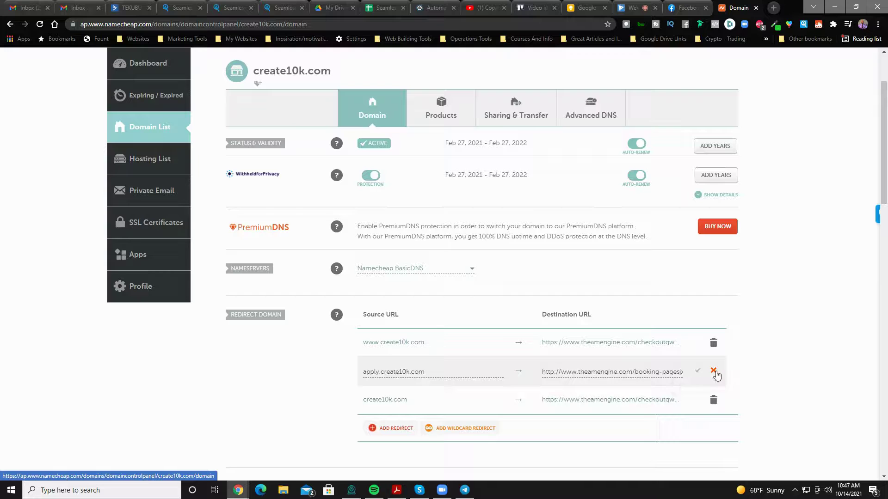